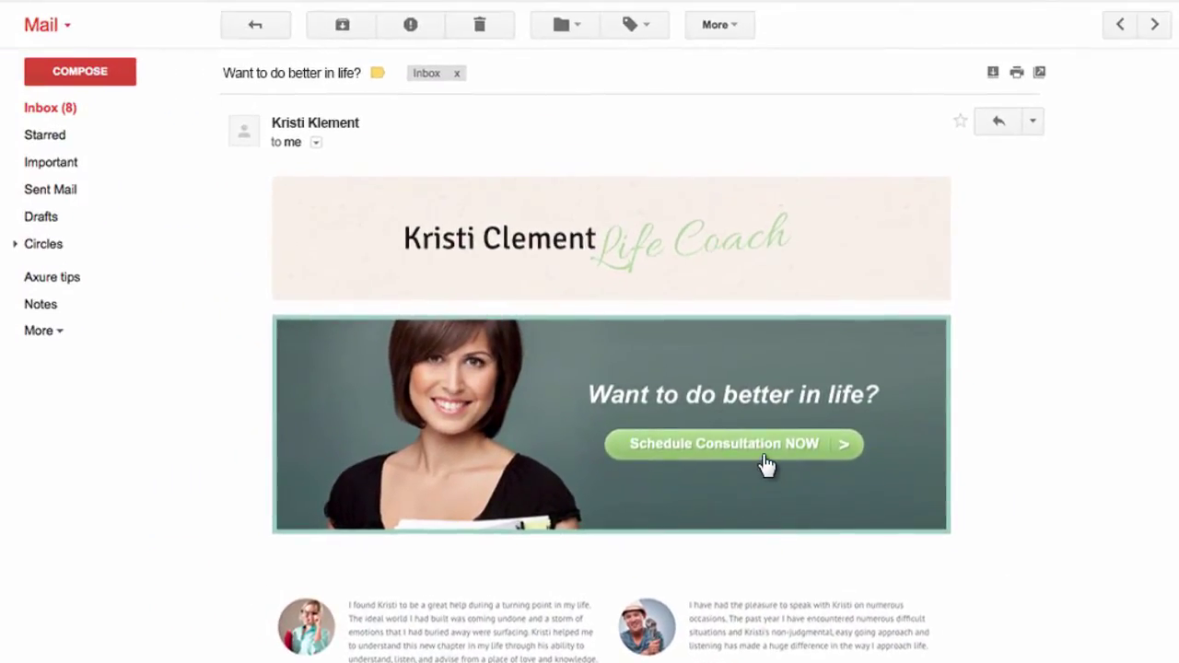
Open the life coach's booking calendar and pick the 10:00 AM slot on Sep 28
click(763, 460)
click(536, 466)
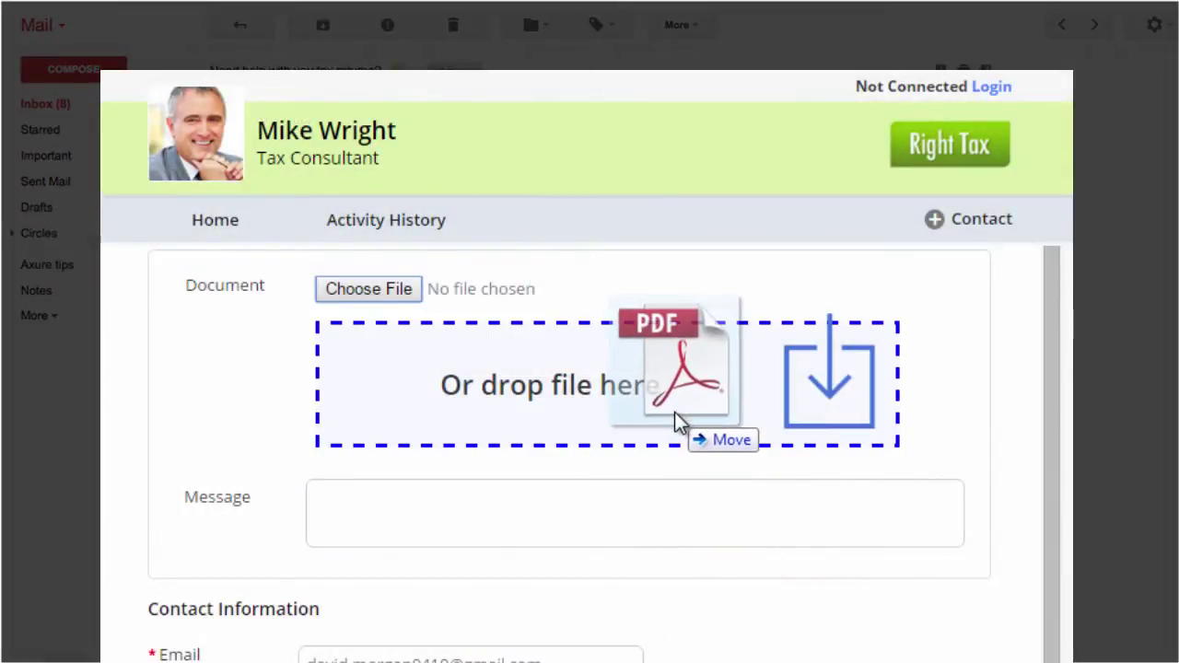
Attach W2.pdf to the Right Tax upload form and show the financial advisor question's answers
drag(685, 526, 679, 422)
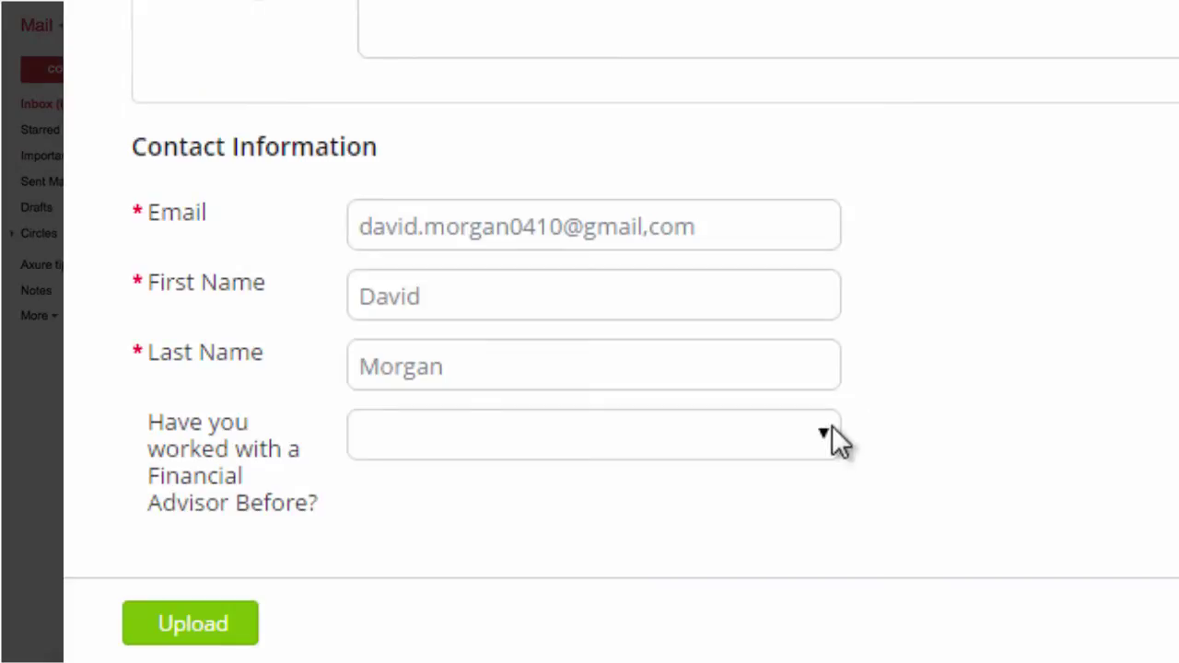
click(826, 435)
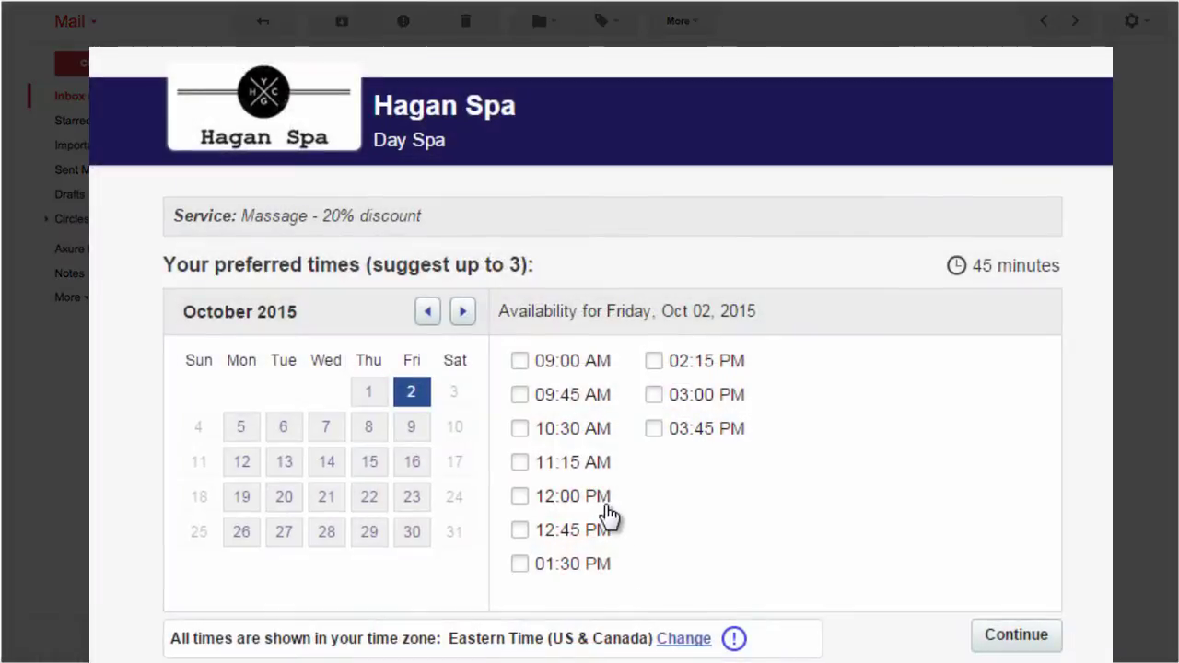
Choose the 12:00 PM slot for the Hagan Spa discounted massage
click(606, 509)
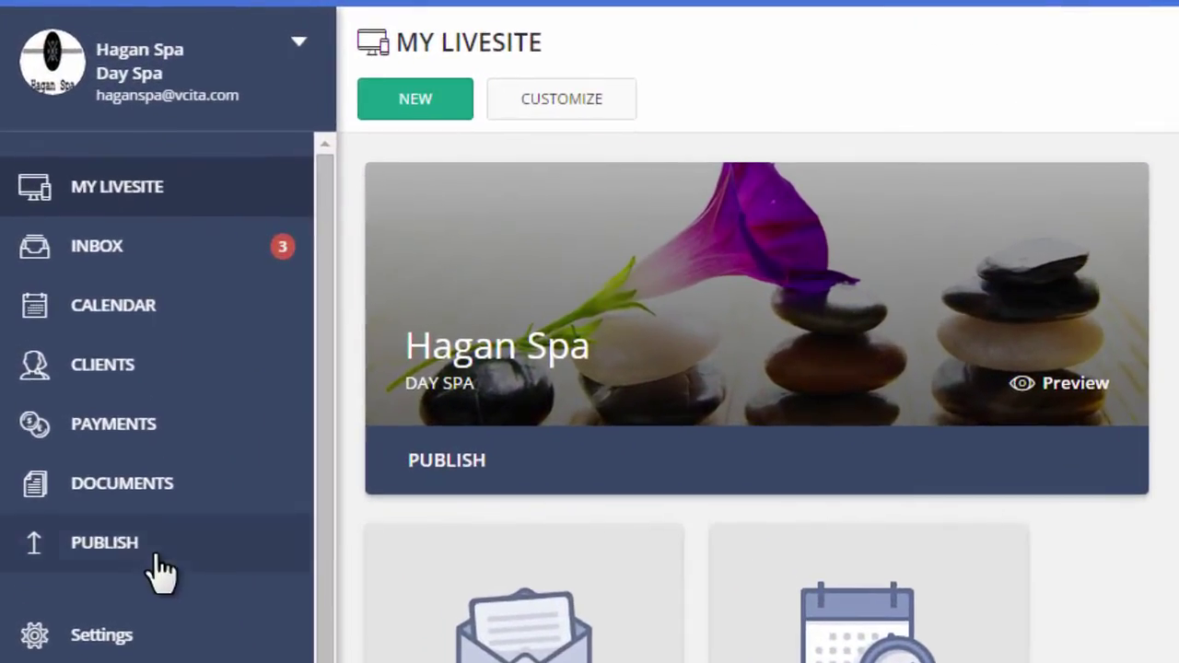
Generate a simple LiveSite email link for the Massage - 20% discount service and copy its URL
click(158, 552)
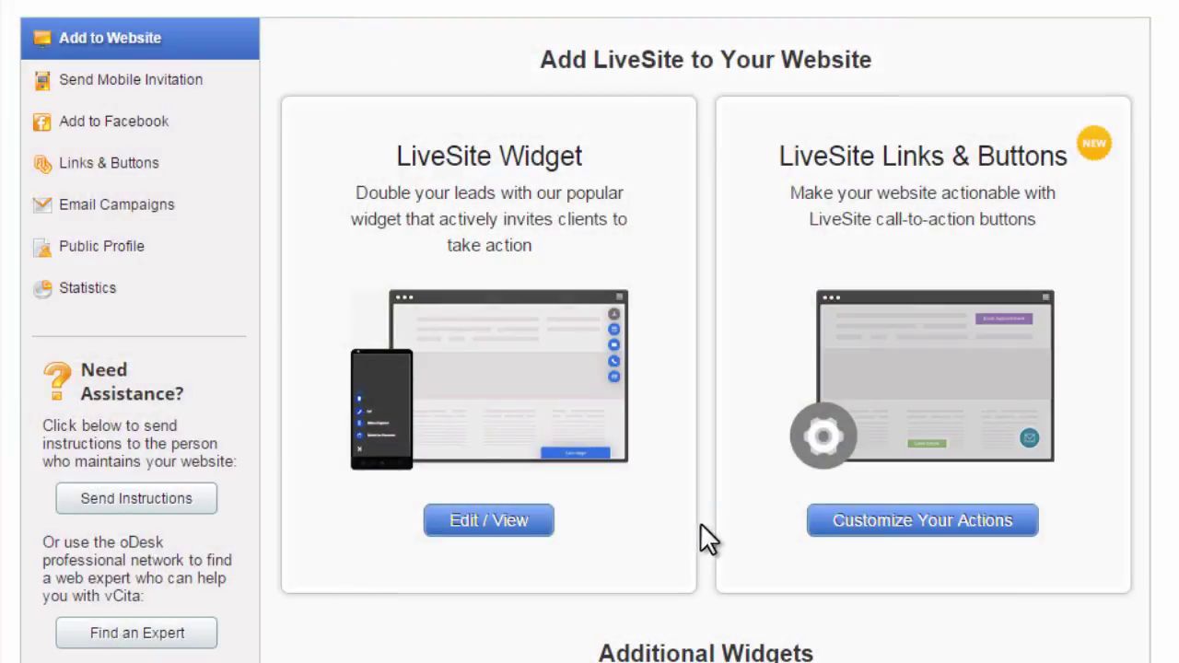
click(823, 546)
click(262, 106)
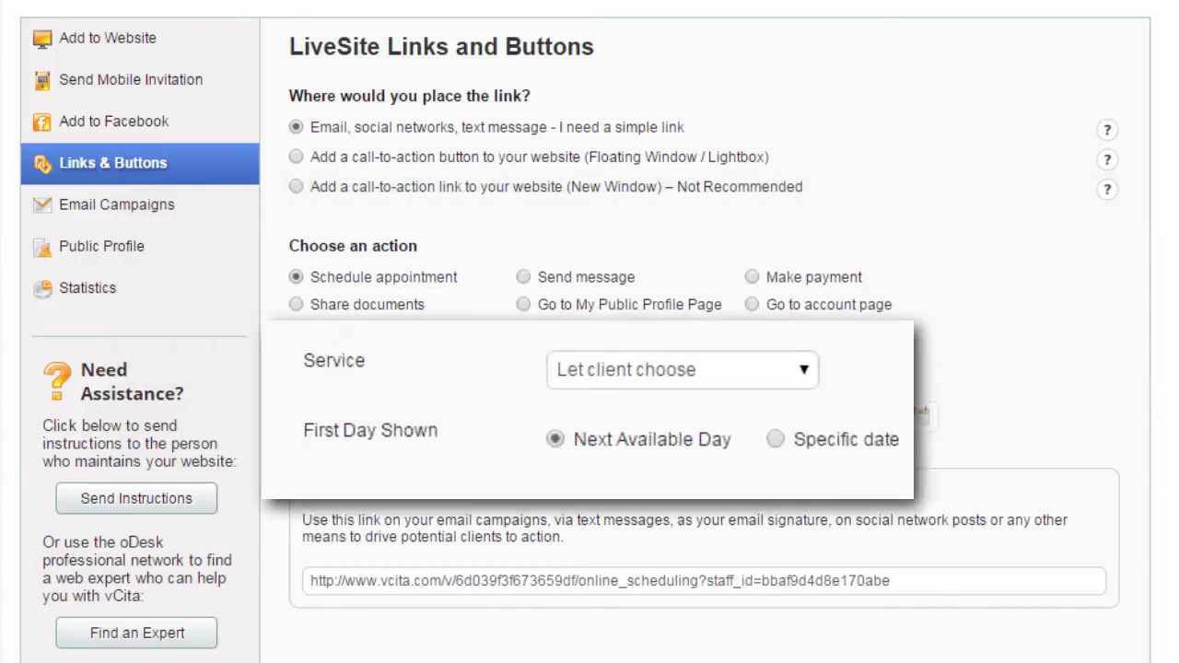
click(981, 383)
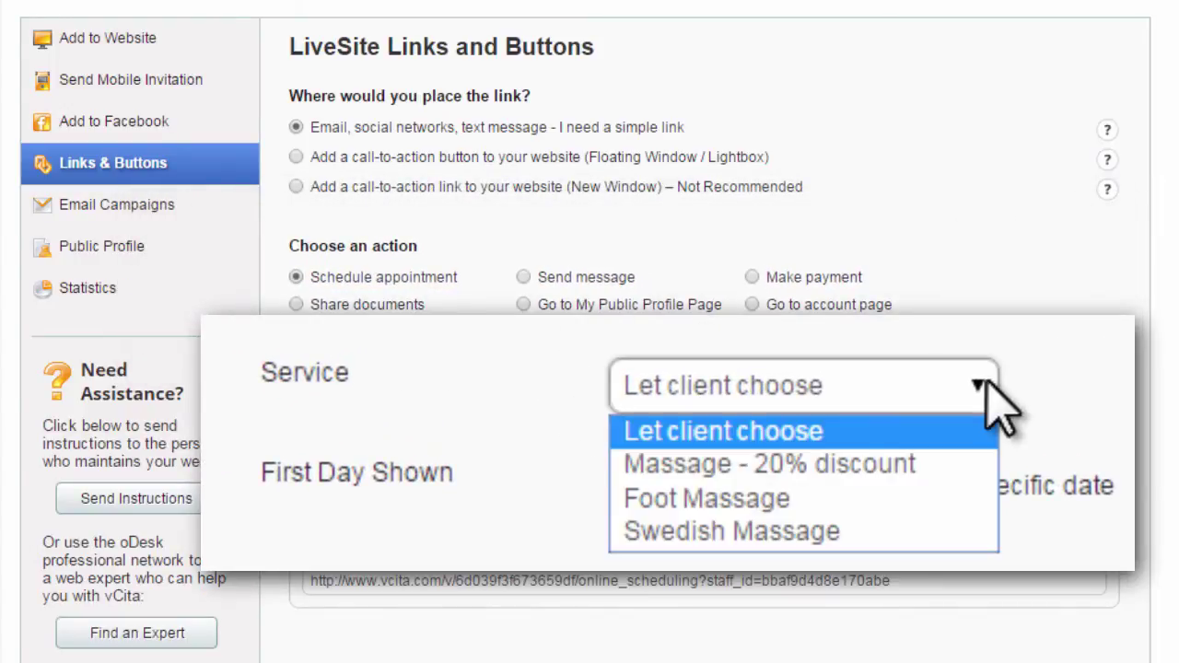
click(942, 465)
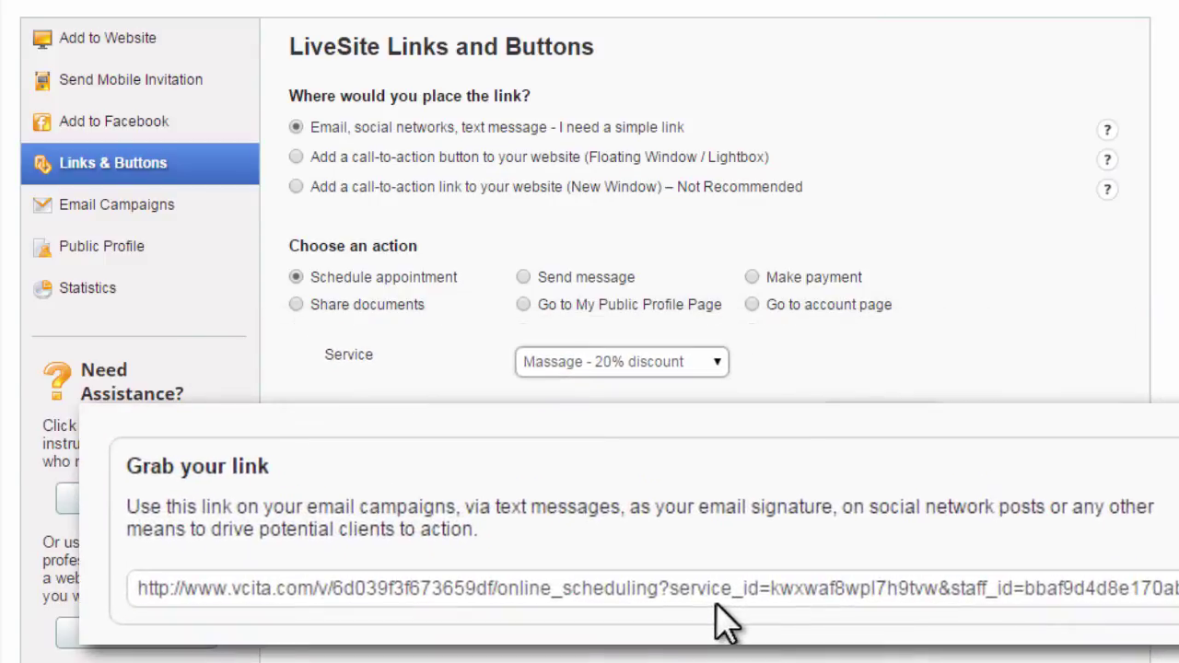
click(719, 594)
right_click(718, 594)
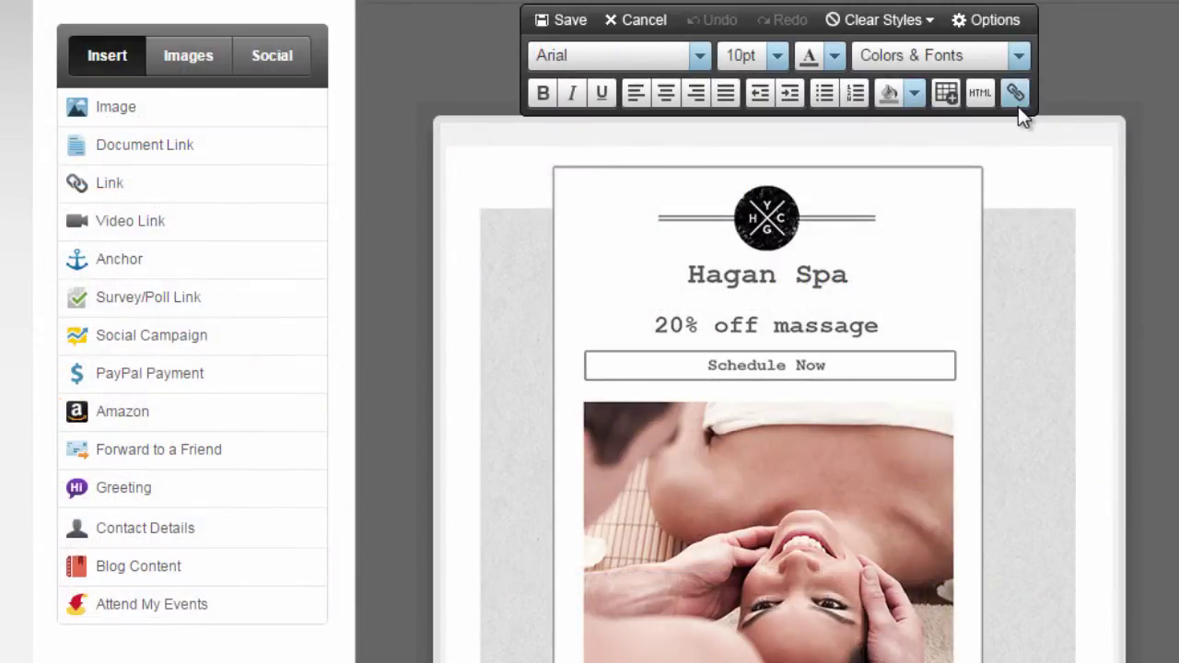
Link the Schedule Now button to the copied vcita scheduling URL
click(1015, 95)
key(ctrl+v)
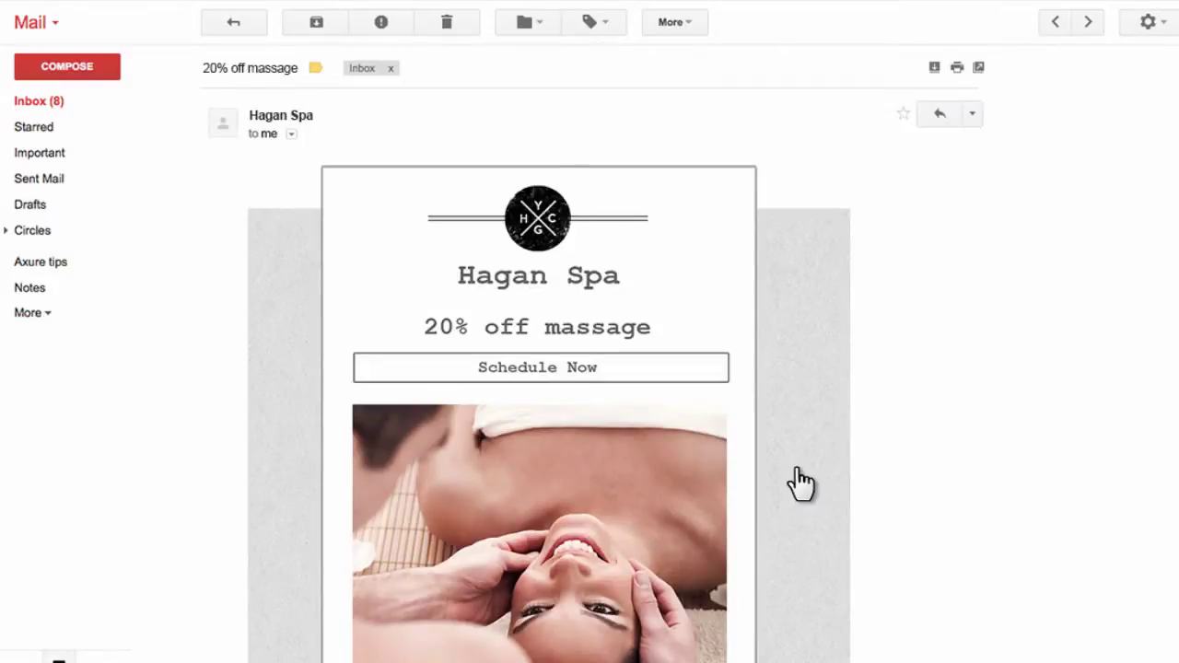
Follow the Hagan Spa email's Schedule Now link and pick 12:00 PM on Oct 02
click(665, 380)
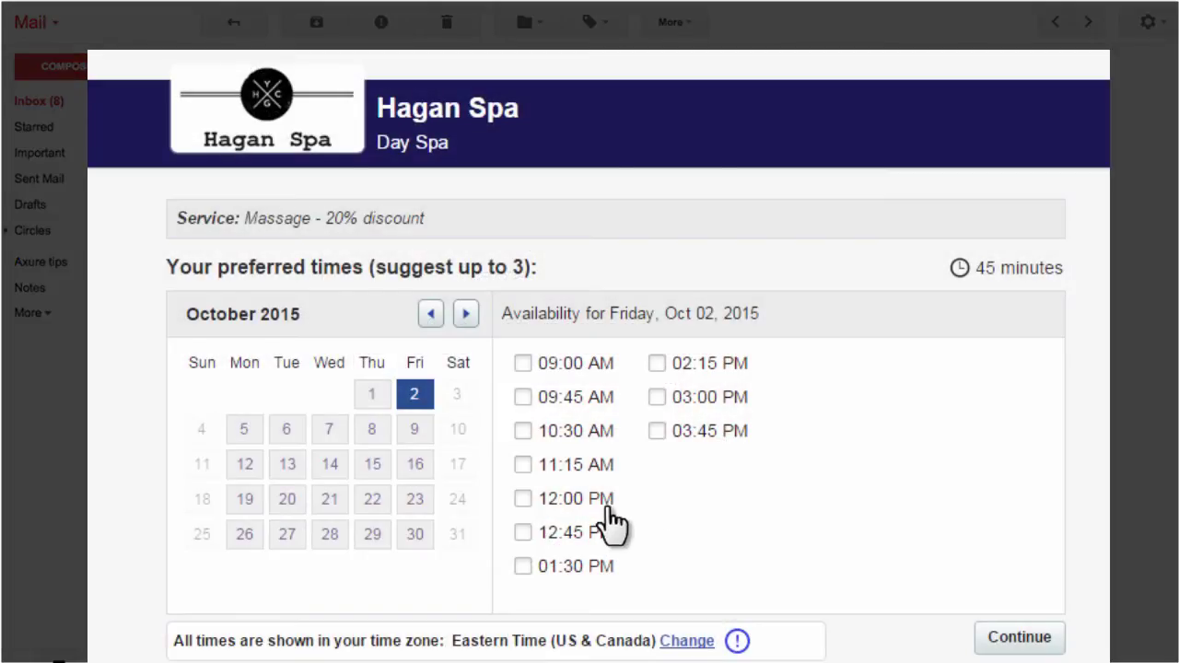
click(608, 501)
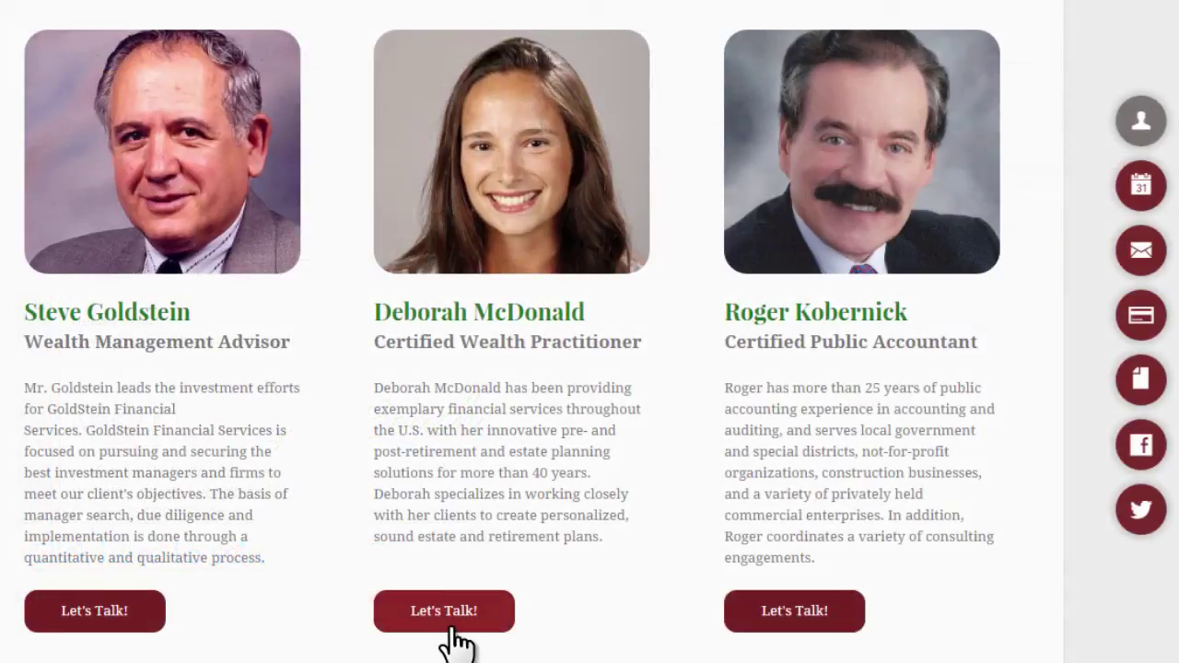
Open the Goldstein Financial Services booking window from the team website's 'Let's Talk!' button
click(449, 628)
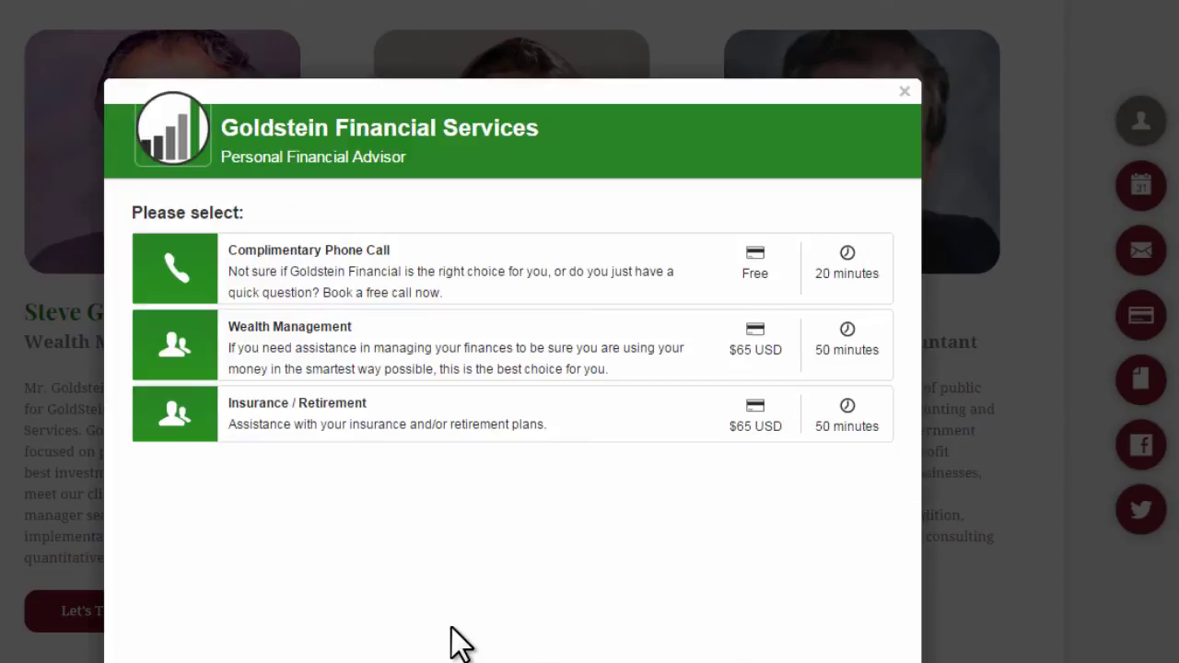